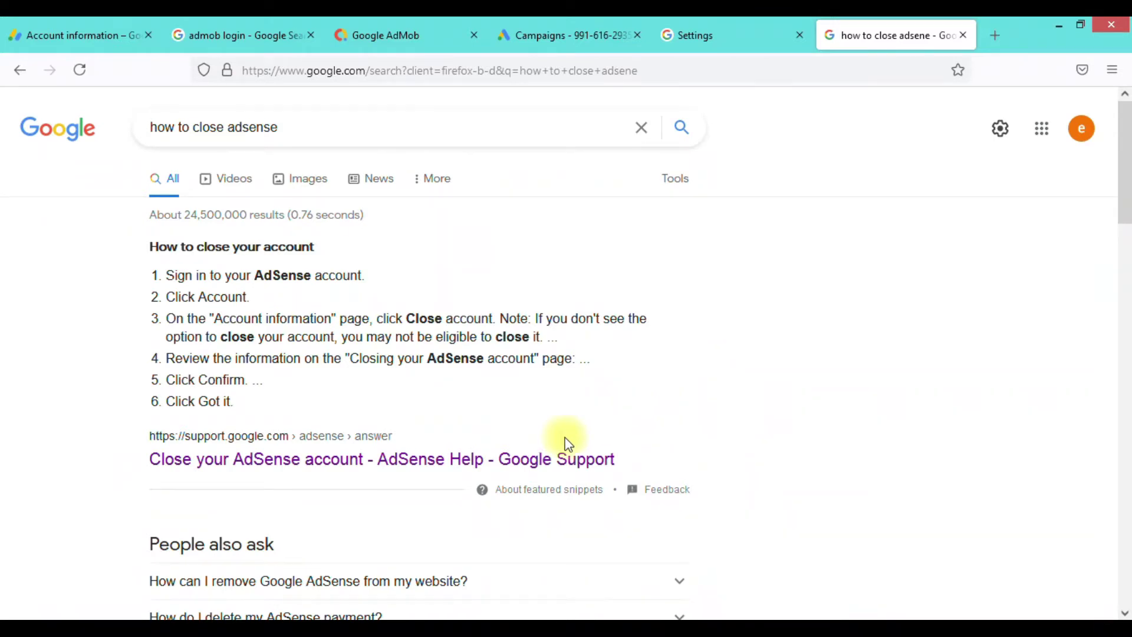
Step: Open the "Close your AdSense account" help article from the search results in a separate tab and switch to it
{"action": "right_click", "coordinate": [512, 454]}
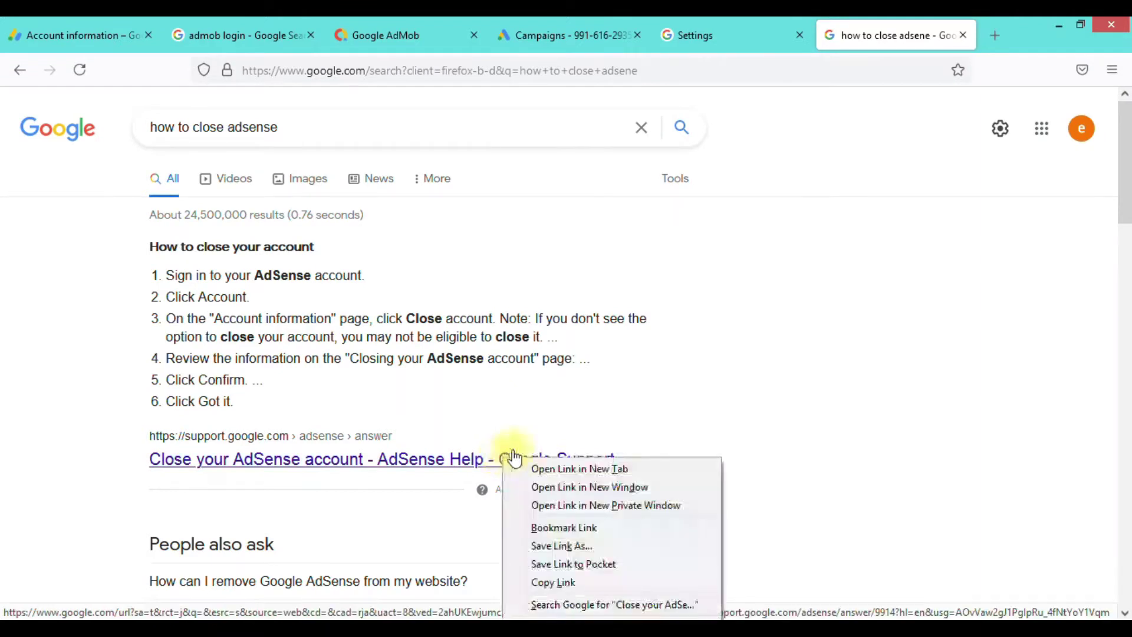
{"action": "left_click", "coordinate": [564, 470]}
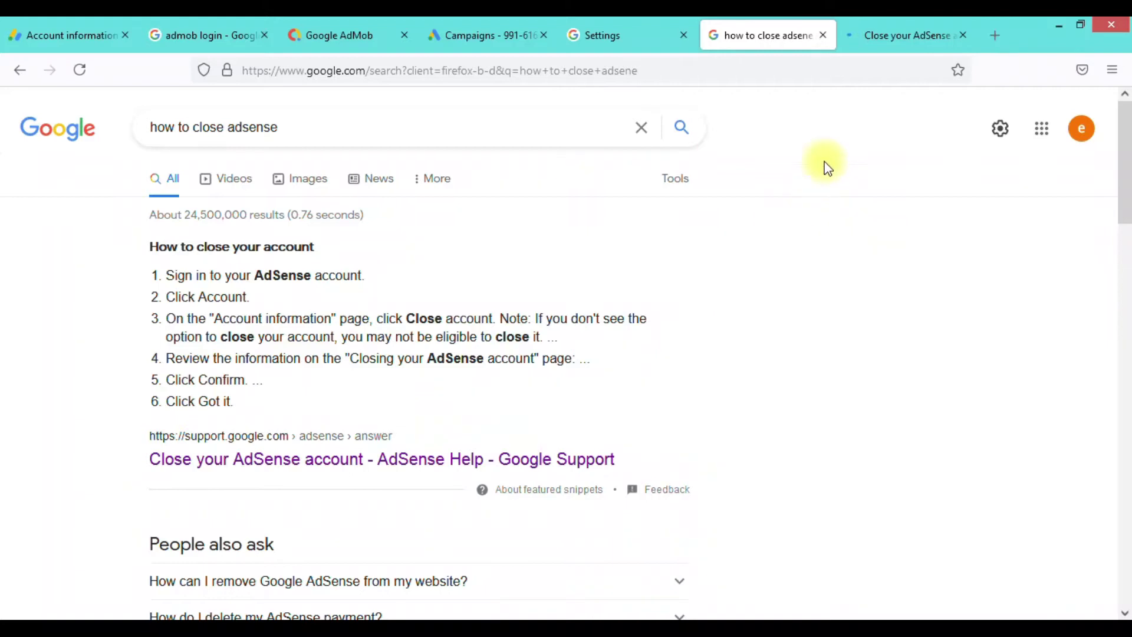
{"action": "left_click", "coordinate": [887, 42]}
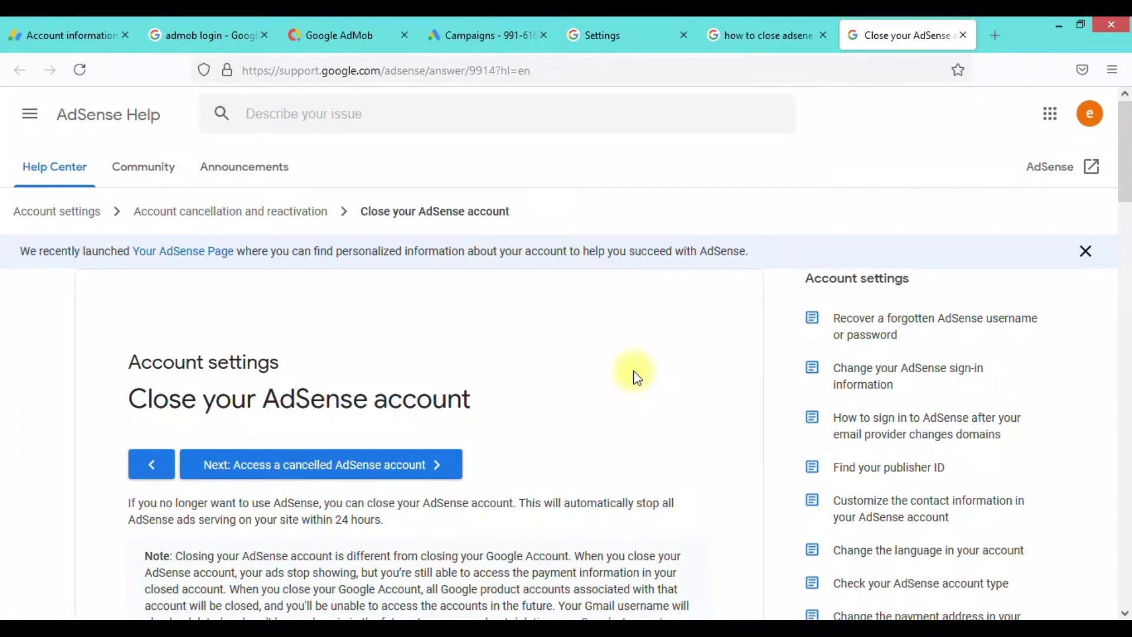
Step: Read the help article's requirements for closing the account, including those for AdMob and Ad Manager accounts
{"action": "scroll", "coordinate": [635, 376], "scroll_direction": "down", "scroll_amount": 2}
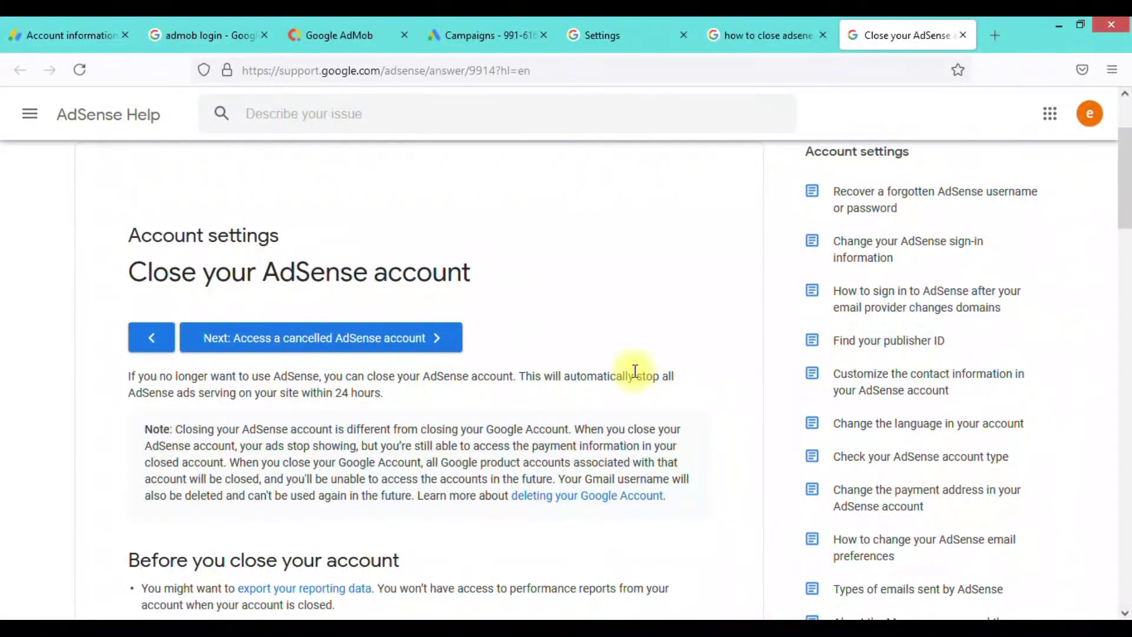
{"action": "scroll", "coordinate": [636, 376], "scroll_direction": "down", "scroll_amount": 2}
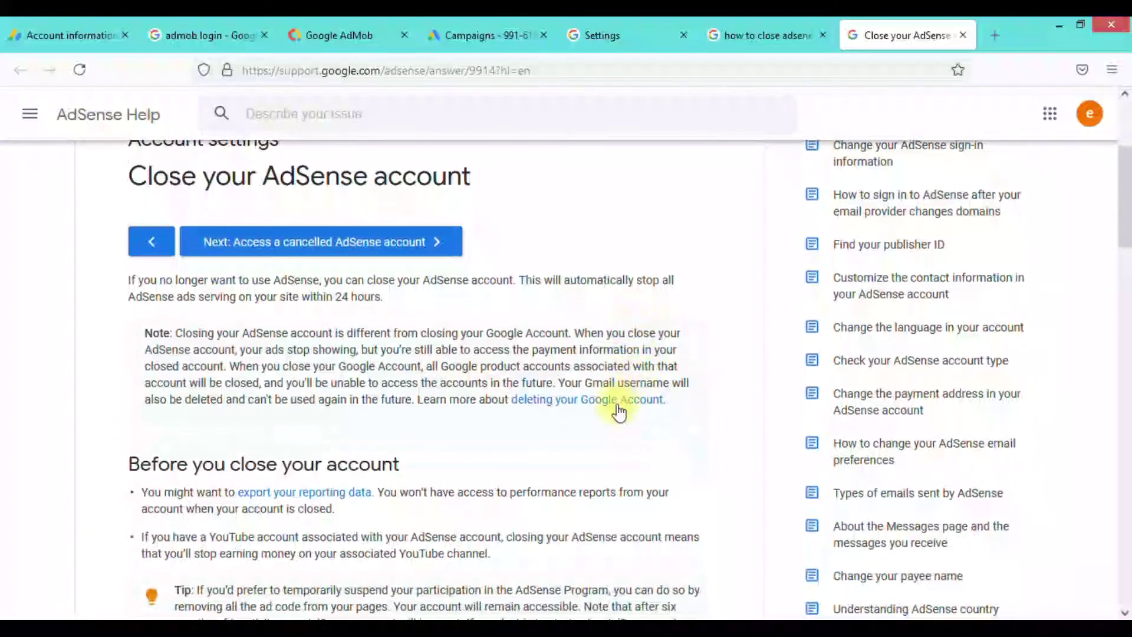
{"action": "scroll", "coordinate": [590, 485], "scroll_direction": "down", "scroll_amount": 2}
{"action": "scroll", "coordinate": [593, 490], "scroll_direction": "down", "scroll_amount": 4}
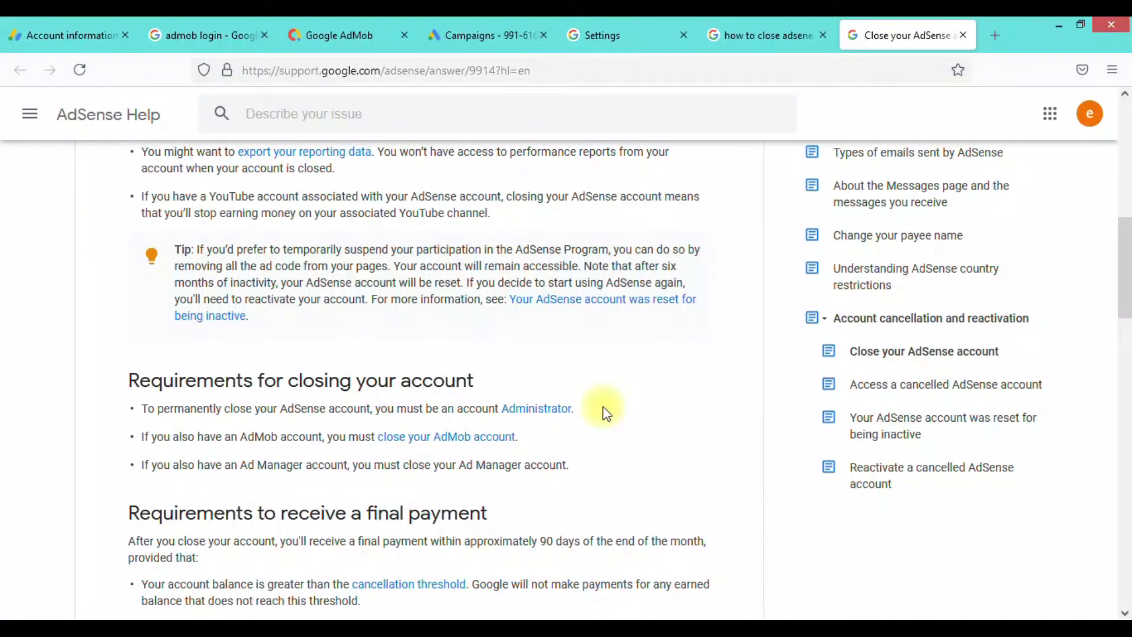
{"action": "left_click_drag", "start_coordinate": [249, 437], "coordinate": [336, 441]}
{"action": "left_click", "coordinate": [345, 441]}
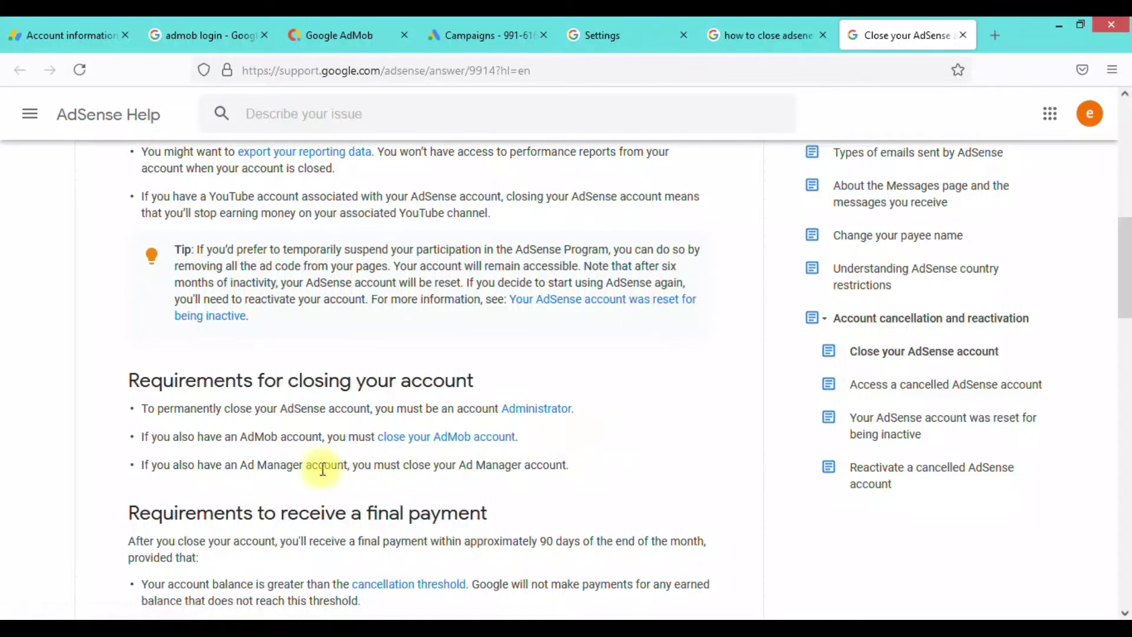
{"action": "scroll", "coordinate": [304, 475], "scroll_direction": "down", "scroll_amount": 1}
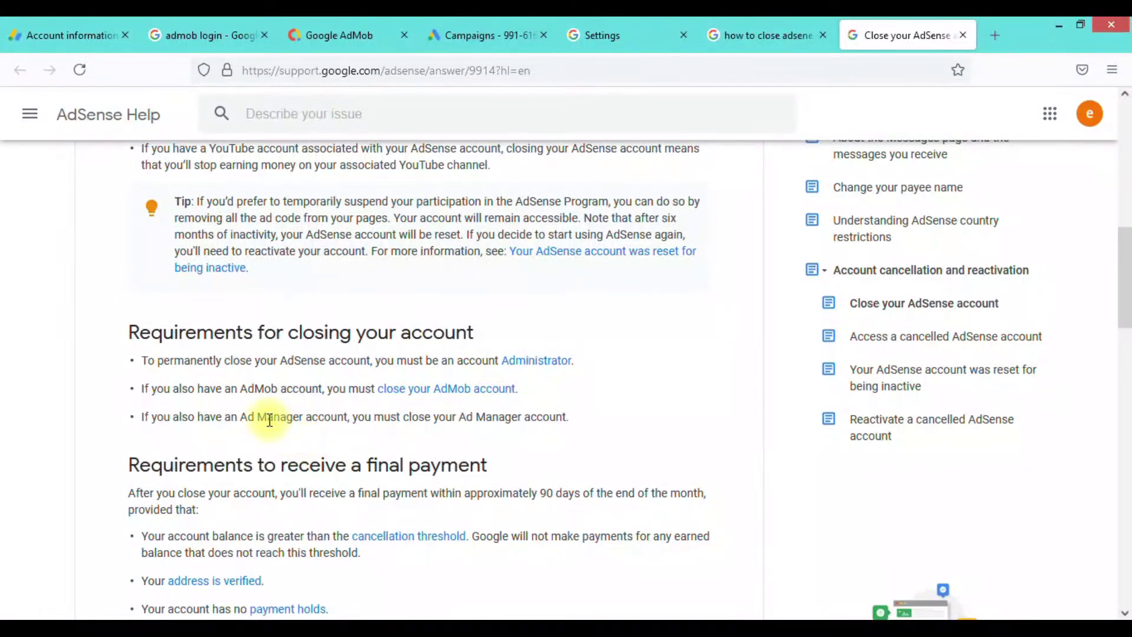
{"action": "left_click_drag", "start_coordinate": [240, 419], "coordinate": [301, 415]}
{"action": "left_click", "coordinate": [459, 422]}
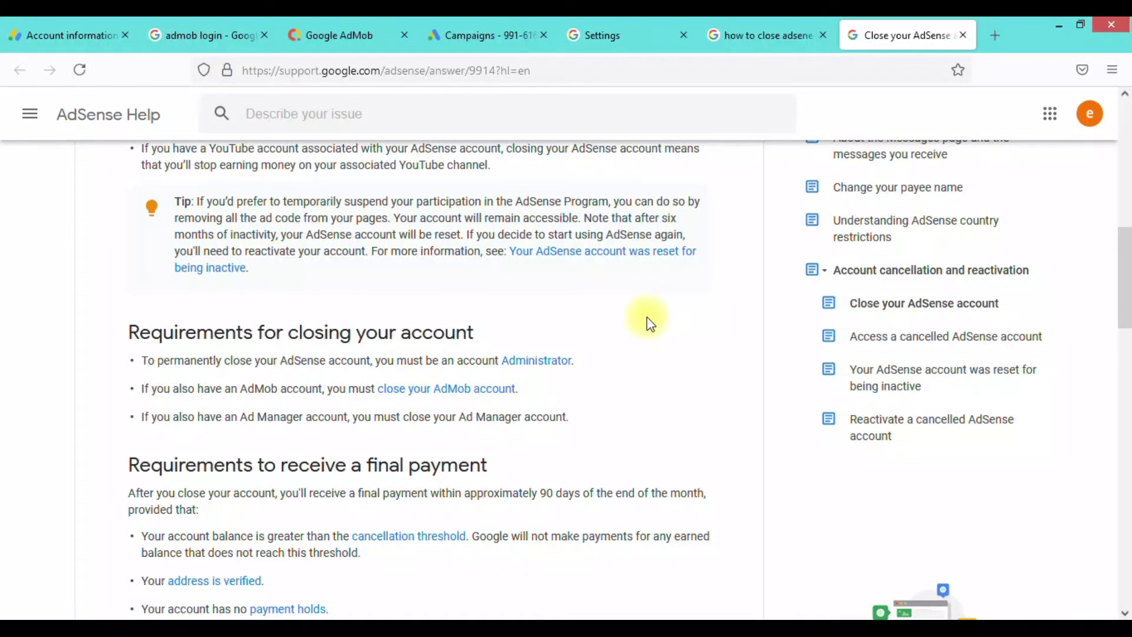
Step: View the account-closing screenshots in Windows Photo Viewer and compare the account information pages of AdMob and AdSense
{"action": "left_click", "coordinate": [74, 35]}
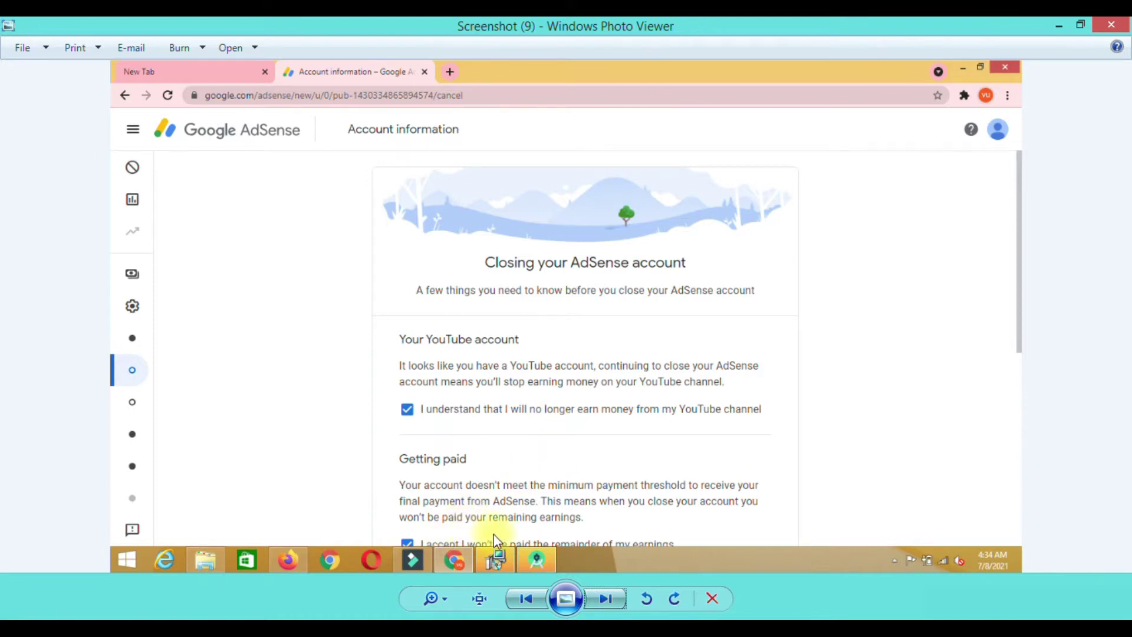
{"action": "left_click", "coordinate": [595, 600]}
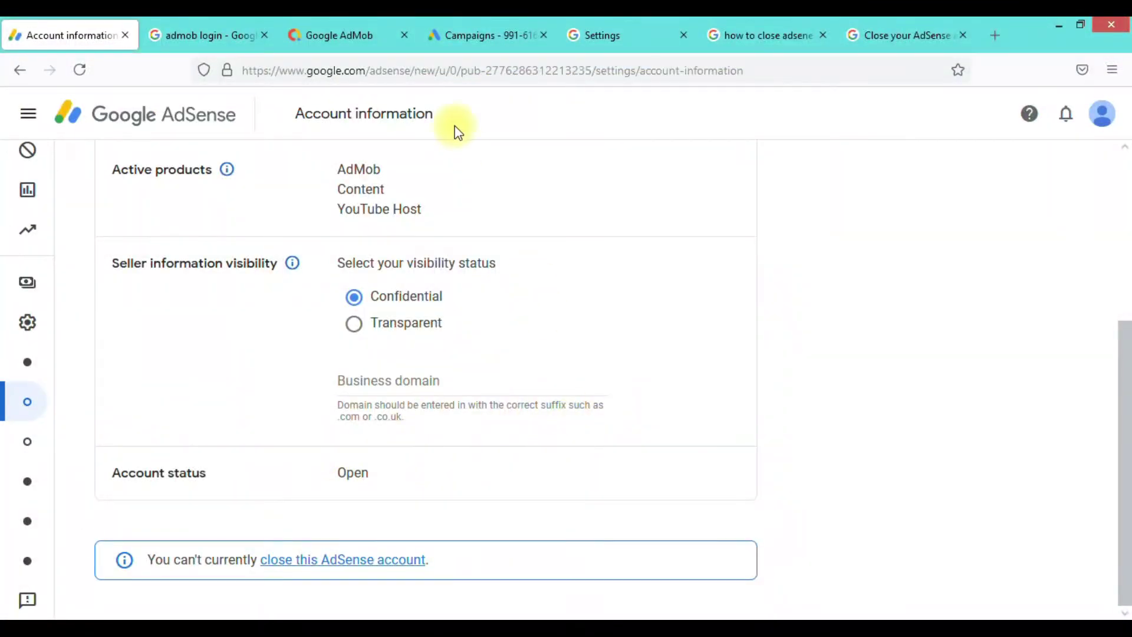
{"action": "left_click", "coordinate": [362, 34]}
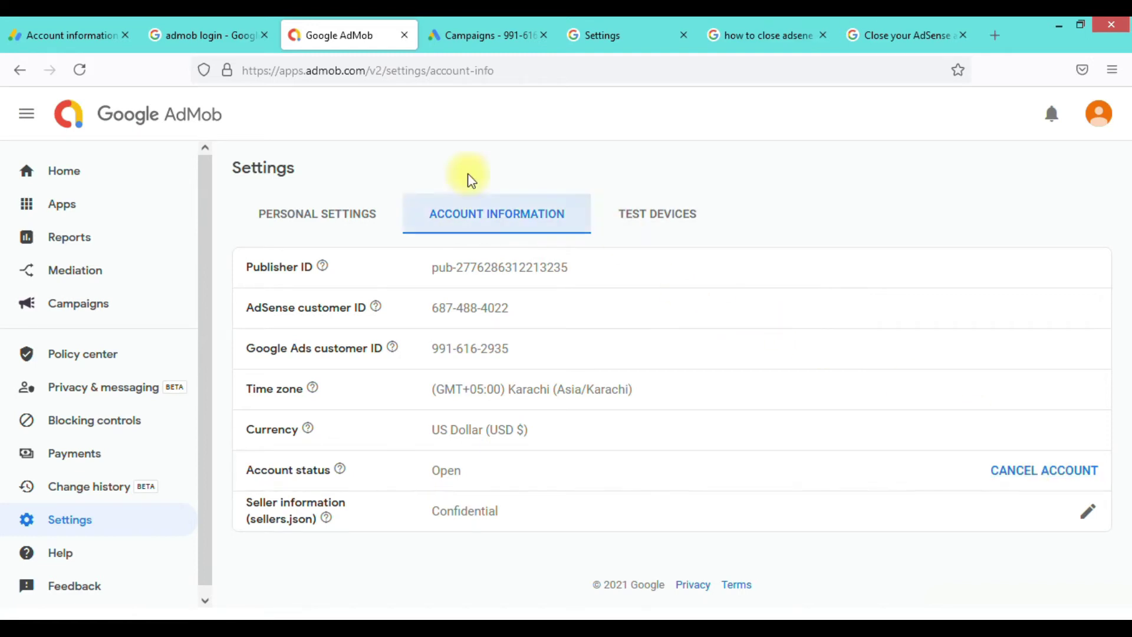
{"action": "left_click", "coordinate": [74, 35]}
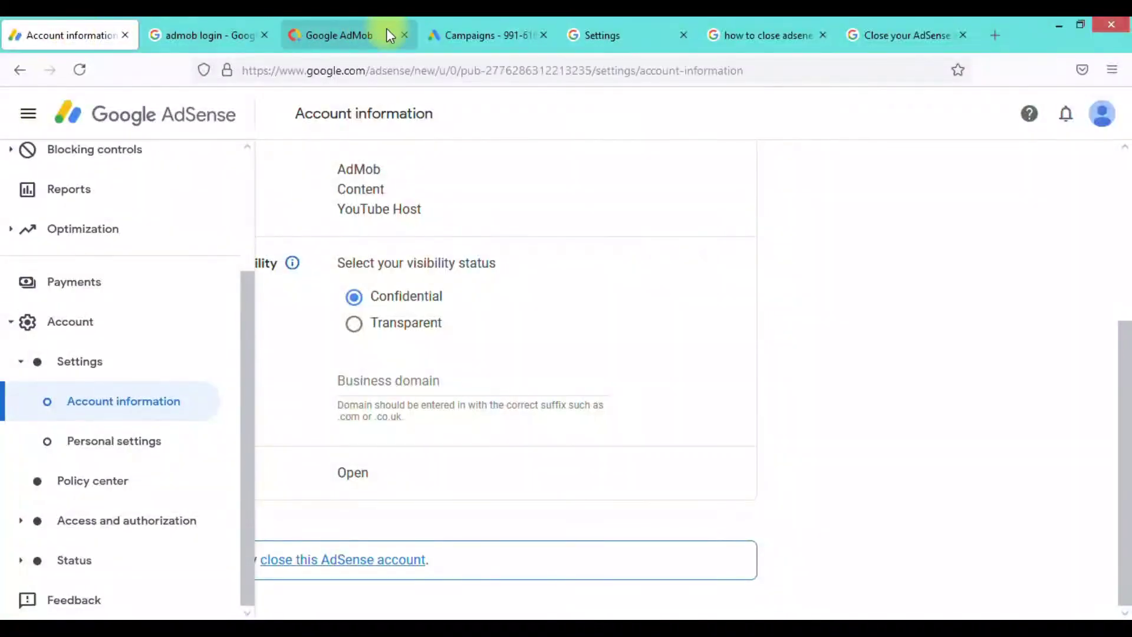
Step: Switch to Google Ads and open the account's Preferences page
{"action": "left_click", "coordinate": [487, 27]}
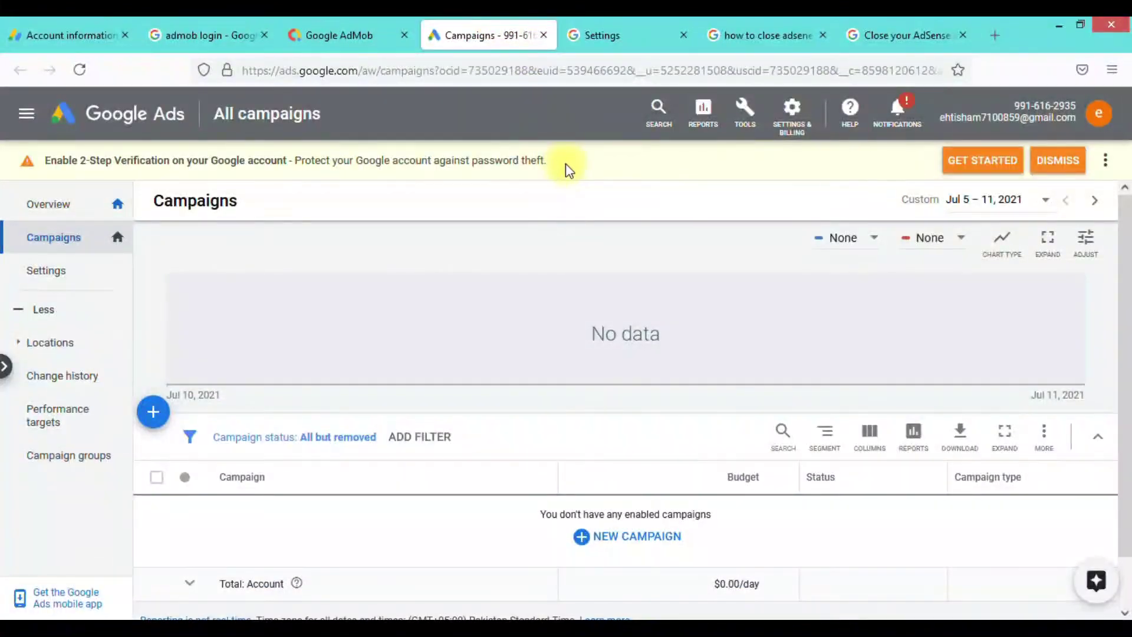
{"action": "left_click", "coordinate": [792, 129]}
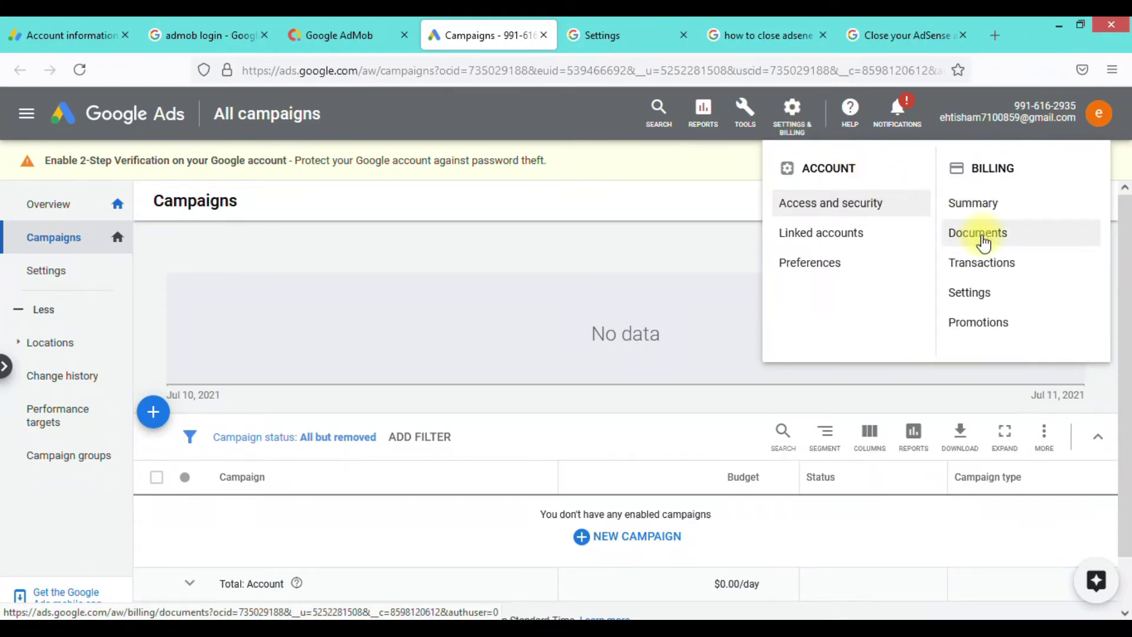
{"action": "left_click", "coordinate": [827, 275]}
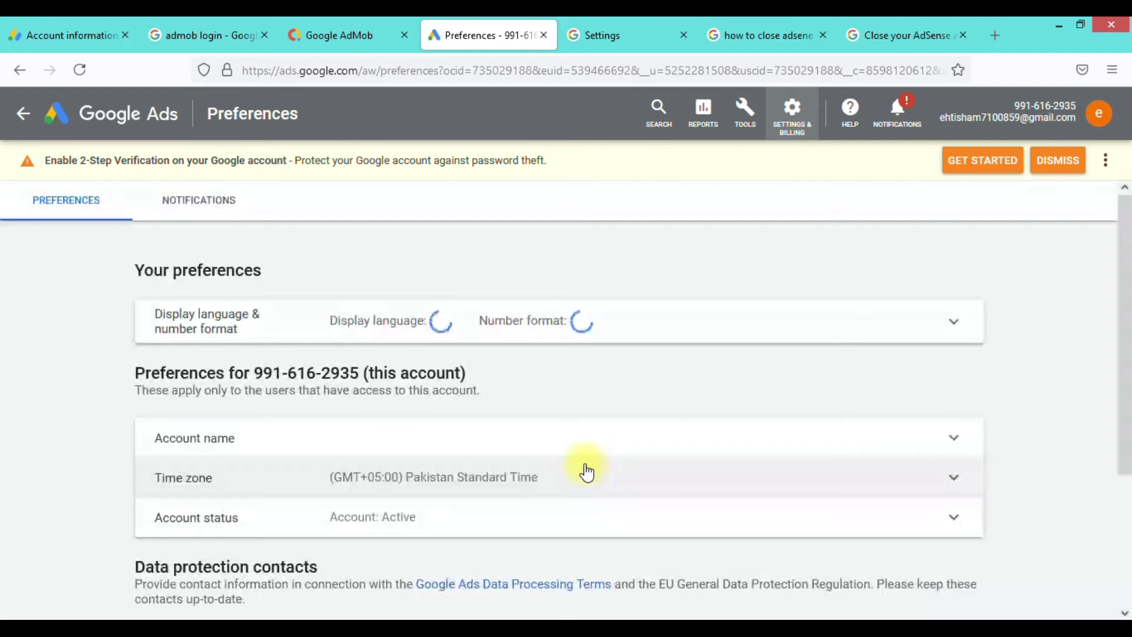
Step: Expand the Account status section and read the note about cancelling the Google Ads account
{"action": "scroll", "coordinate": [309, 489], "scroll_direction": "down", "scroll_amount": 1}
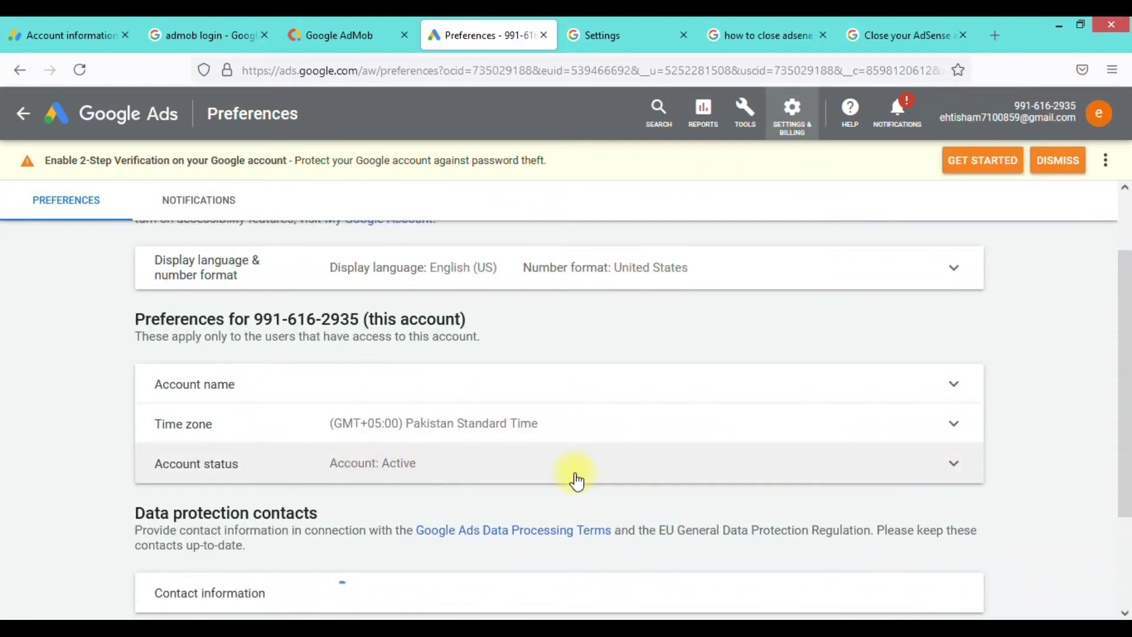
{"action": "left_click", "coordinate": [960, 469]}
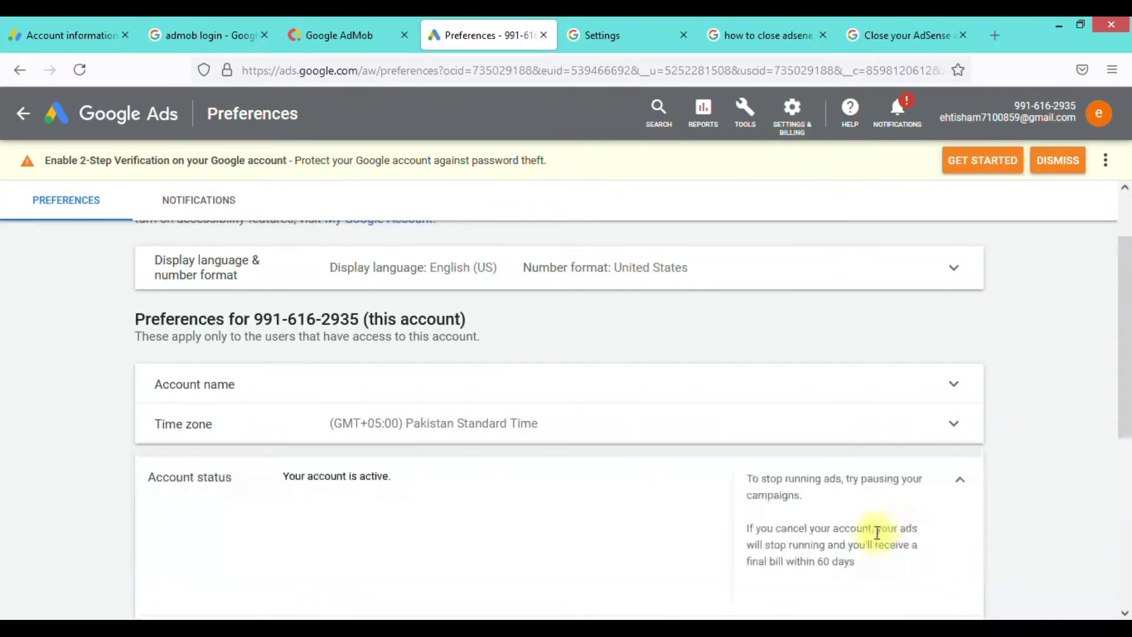
{"action": "scroll", "coordinate": [872, 529], "scroll_direction": "down", "scroll_amount": 2}
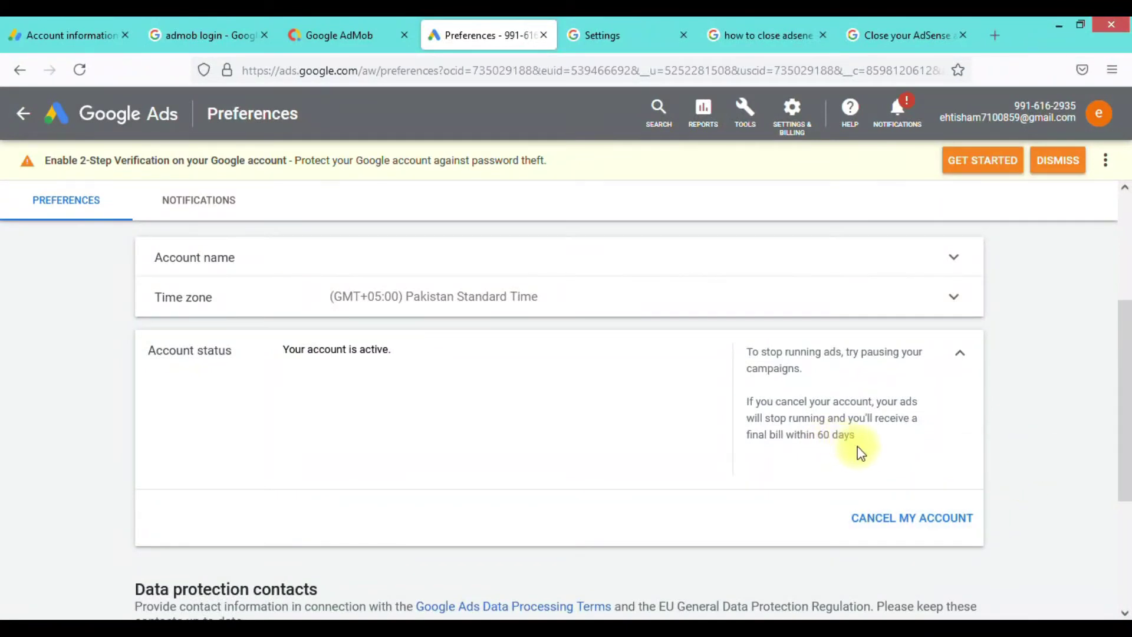
{"action": "left_click_drag", "start_coordinate": [856, 436], "coordinate": [749, 403]}
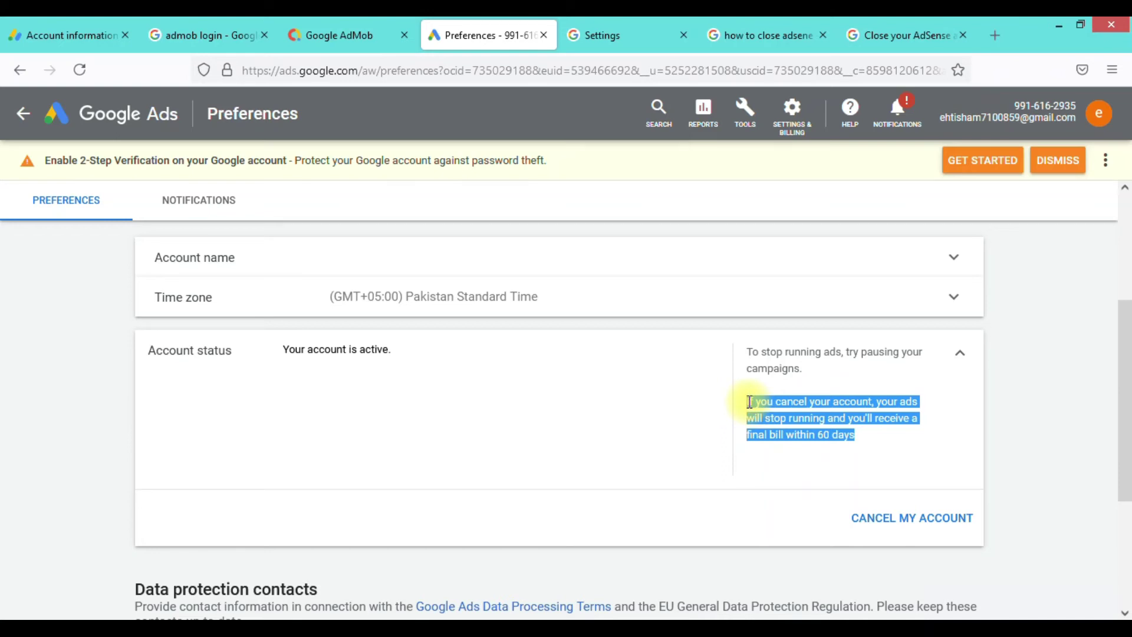
{"action": "left_click", "coordinate": [778, 407]}
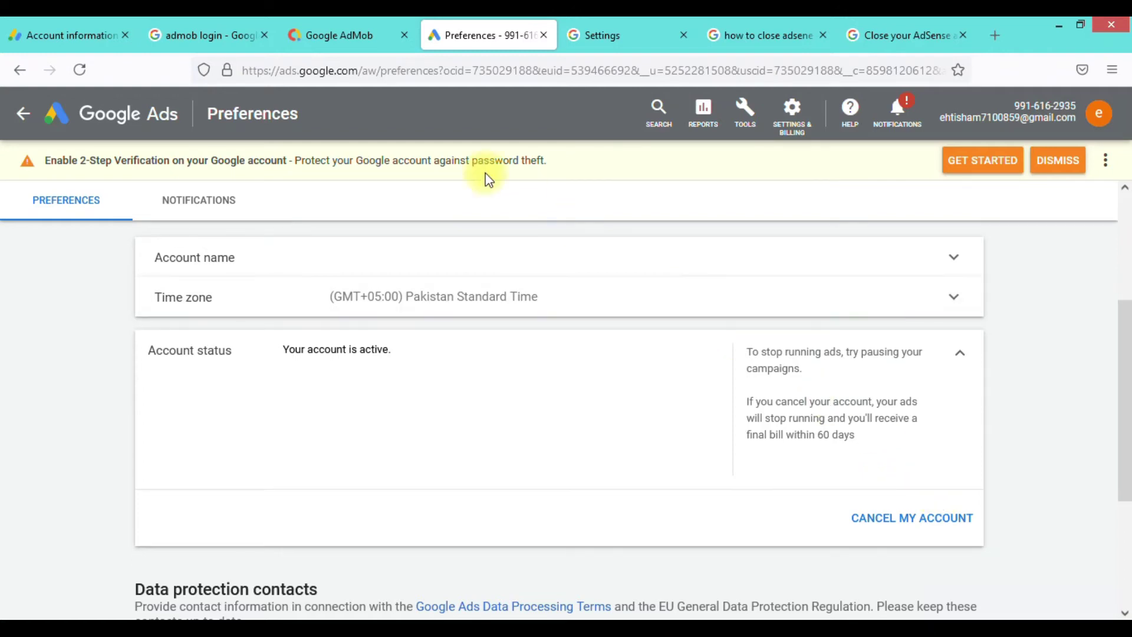
Step: Check the account status on AdMob's account information page and on the AdSense account information page
{"action": "left_click", "coordinate": [357, 44]}
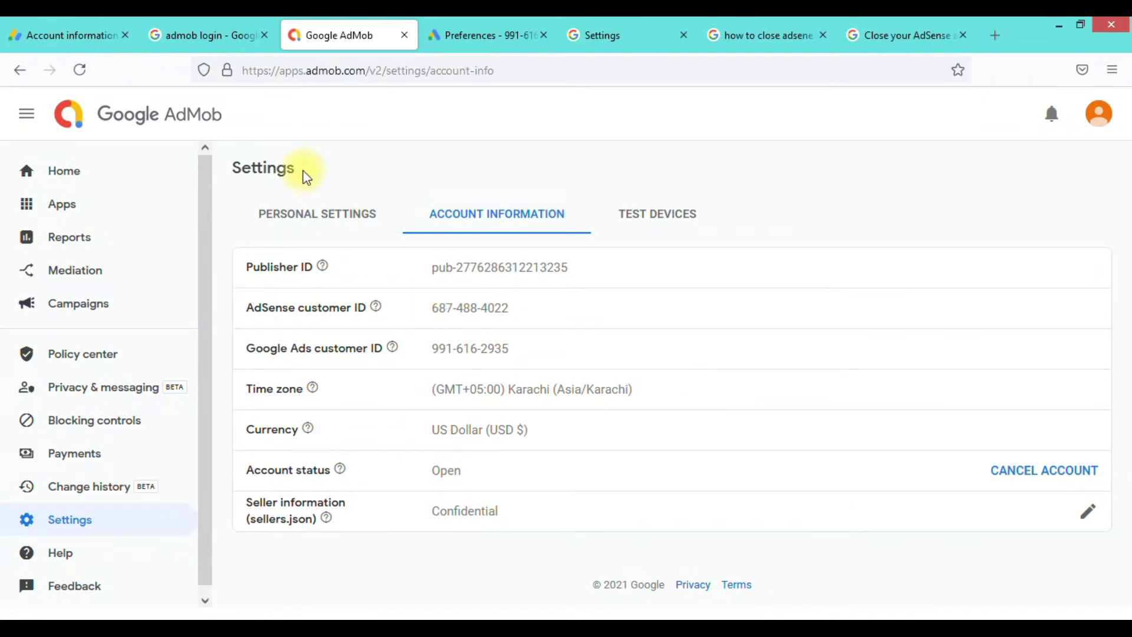
{"action": "left_click", "coordinate": [118, 24]}
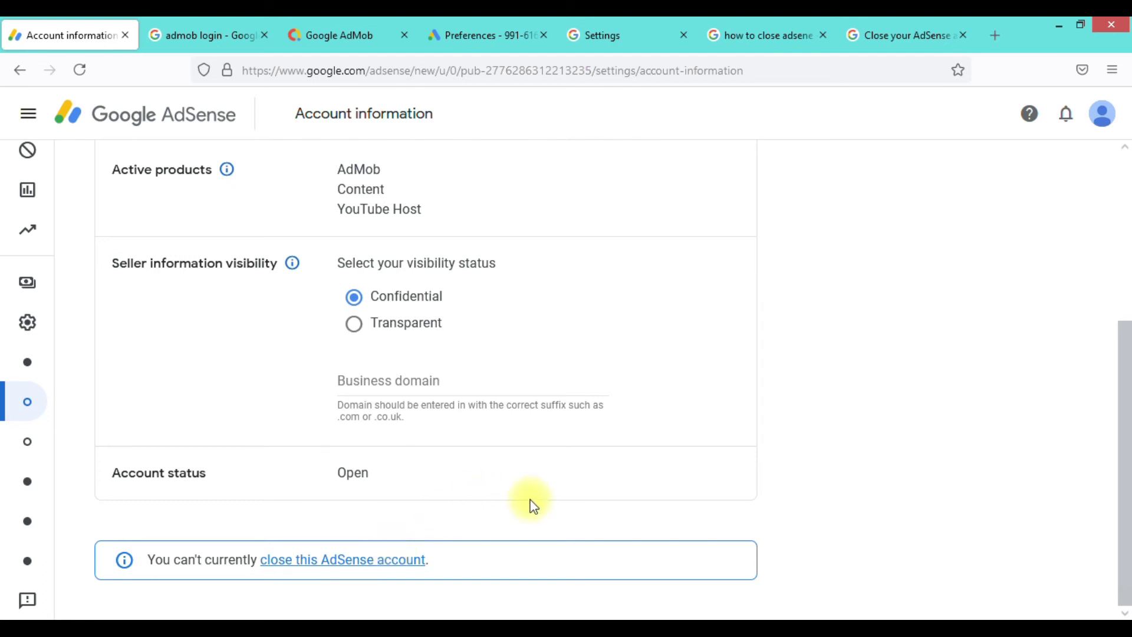
Step: Reread the note on closing eligibility in the Google search result and return to the AdSense Help requirements
{"action": "left_click", "coordinate": [639, 24]}
{"action": "left_click", "coordinate": [725, 33]}
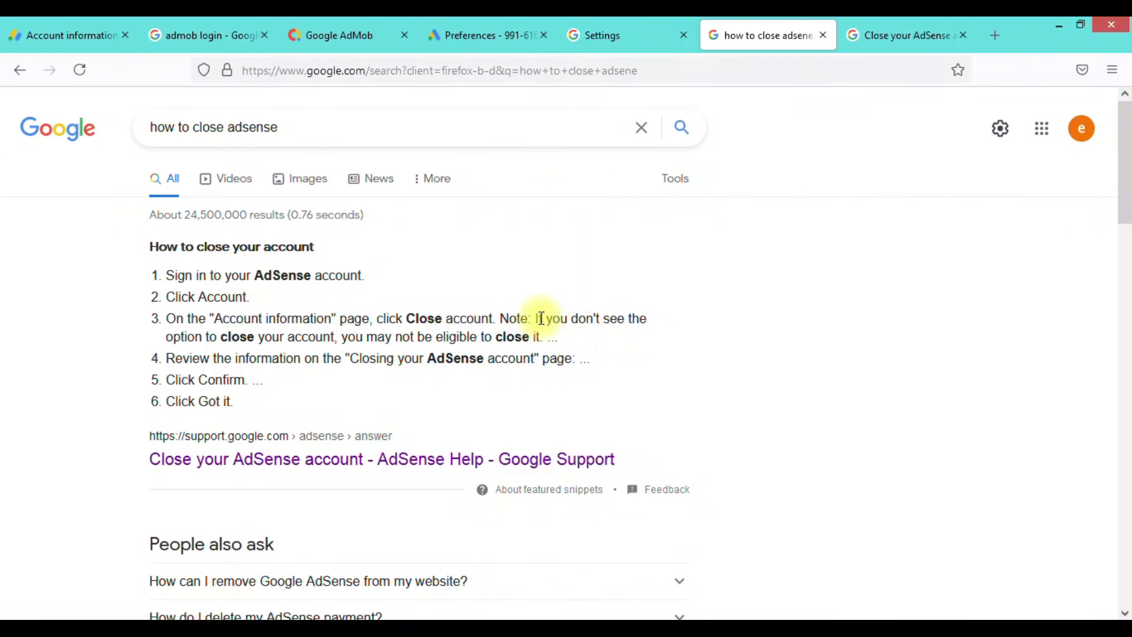
{"action": "left_click_drag", "start_coordinate": [538, 319], "coordinate": [559, 338]}
{"action": "left_click", "coordinate": [561, 334]}
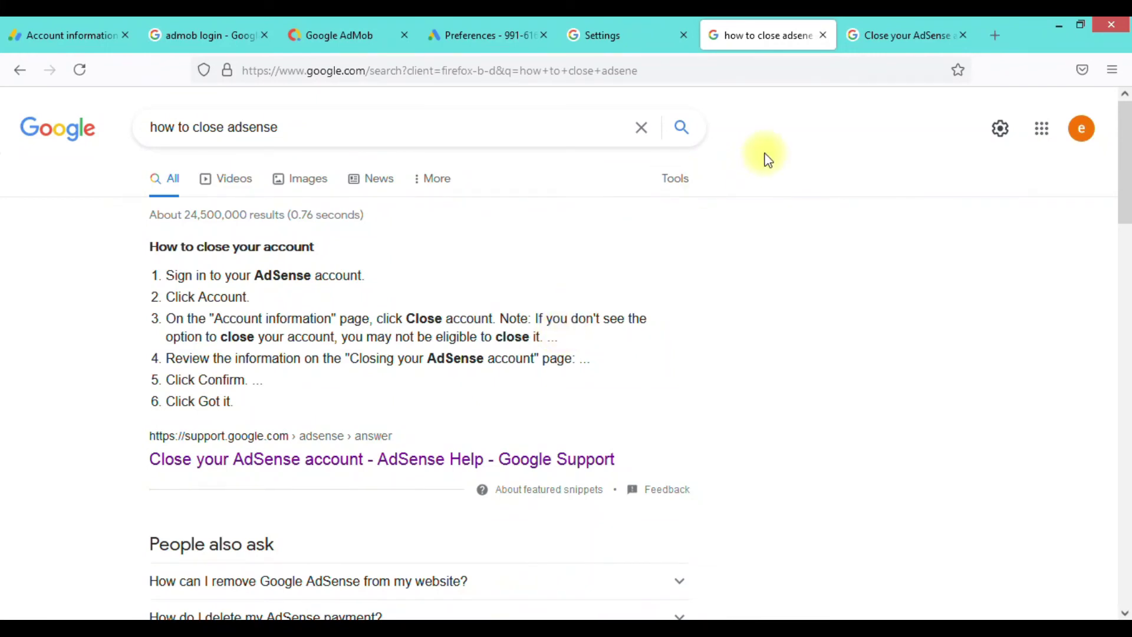
{"action": "left_click", "coordinate": [911, 42]}
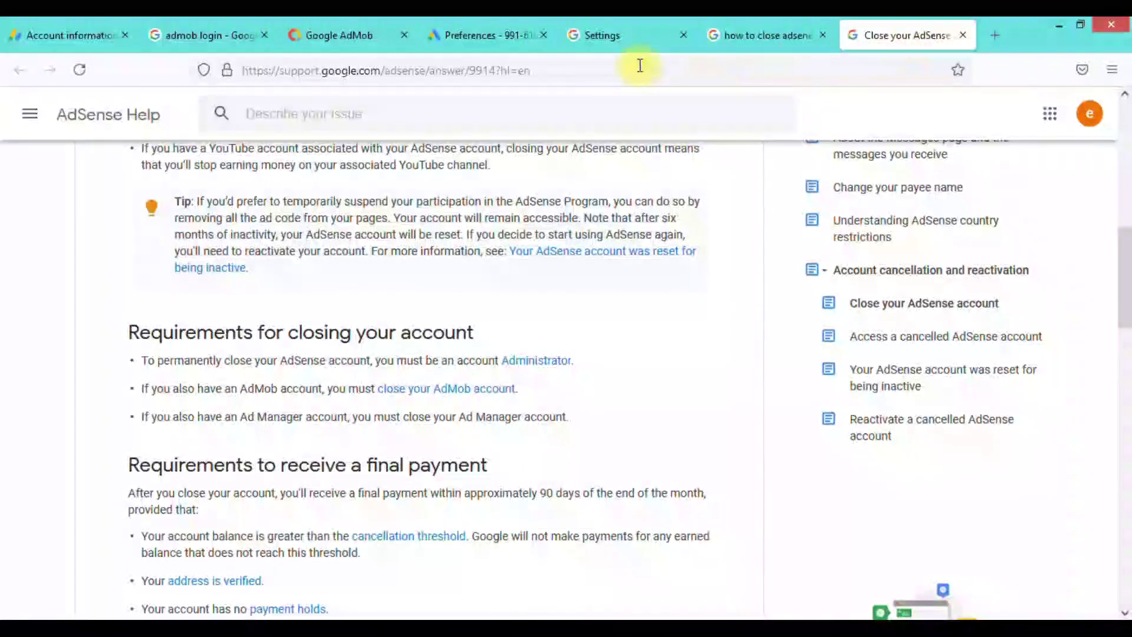
Step: Check the payments profile status section in the Google payments center settings and return to AdSense's Account information page
{"action": "left_click", "coordinate": [606, 43]}
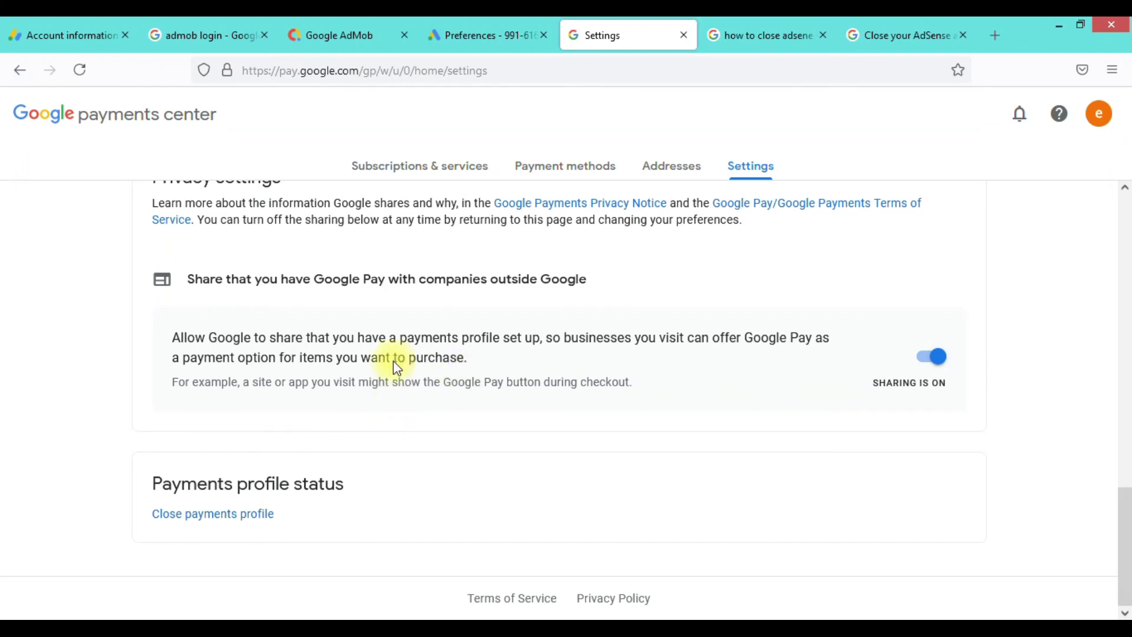
{"action": "left_click", "coordinate": [90, 40]}
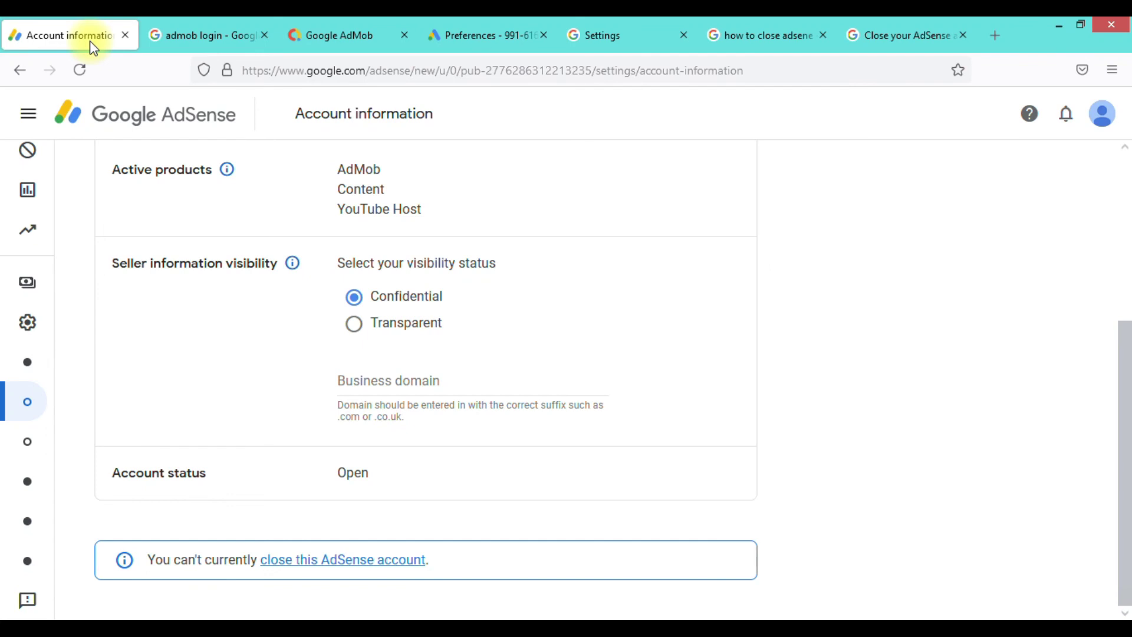
{"action": "mouse_move", "coordinate": [23, 187]}
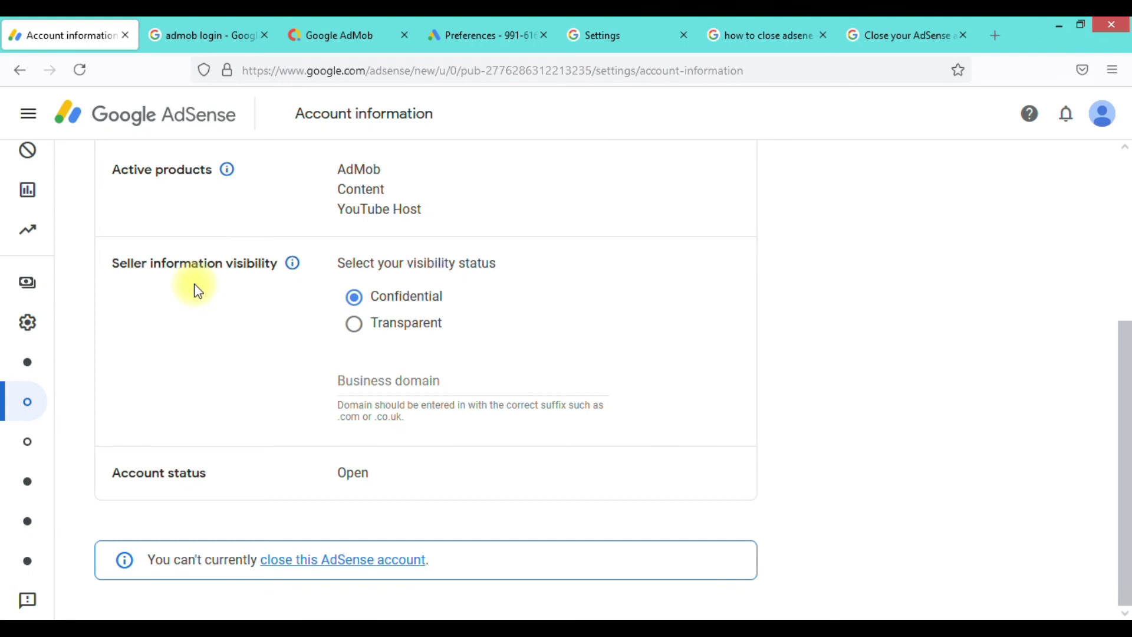
{"action": "mouse_move", "coordinate": [40, 412]}
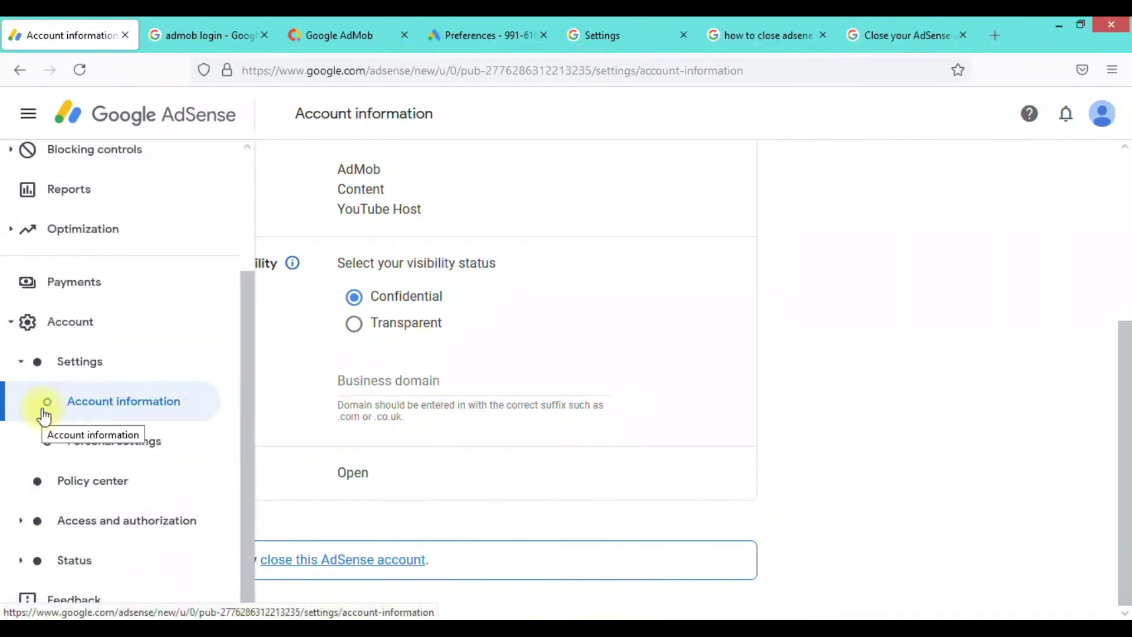